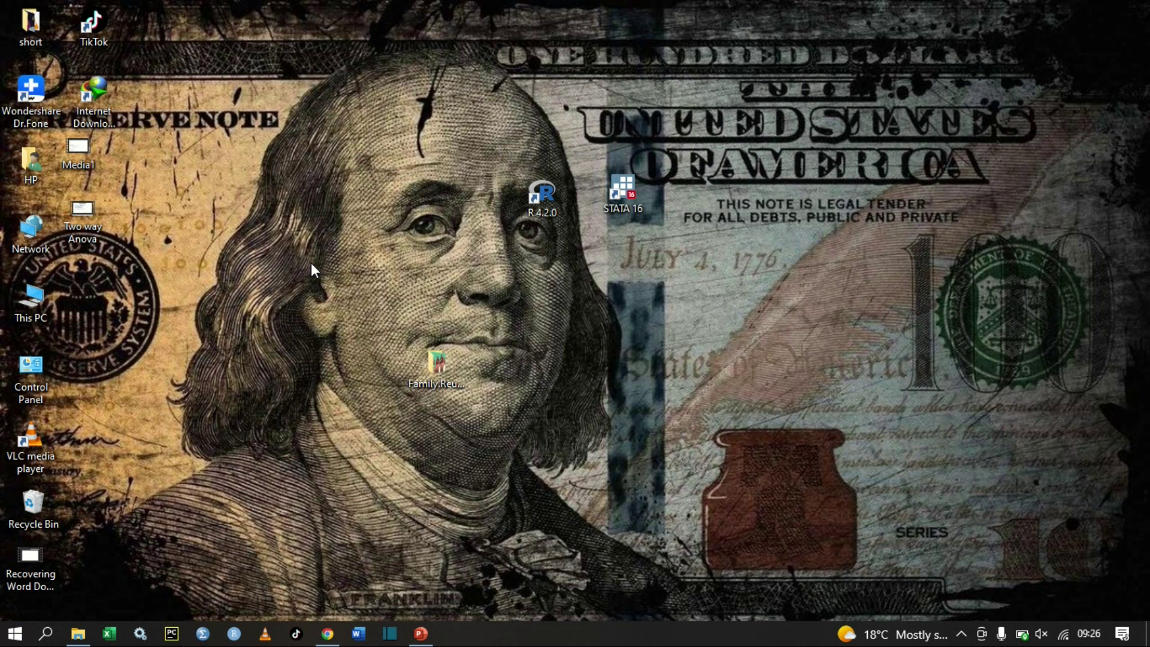
Step: Copy the download link of the slow 540 MB video from Chrome's downloads page
{"action": "left_click", "coordinate": [328, 631]}
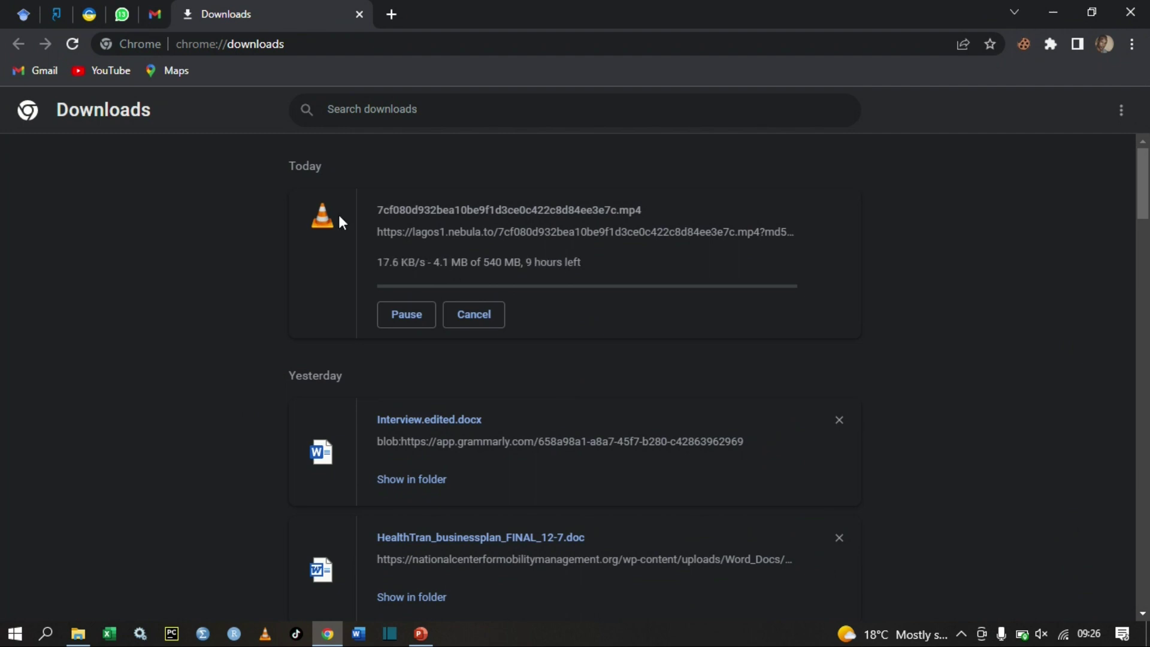
{"action": "right_click", "coordinate": [483, 237]}
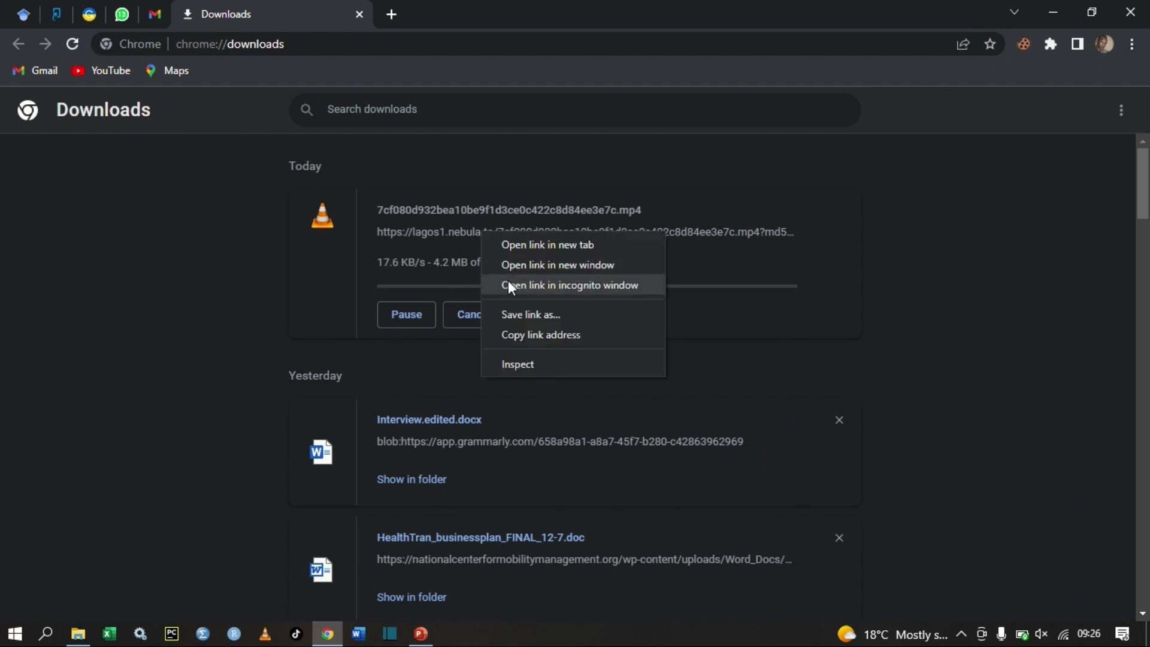
{"action": "left_click", "coordinate": [523, 336]}
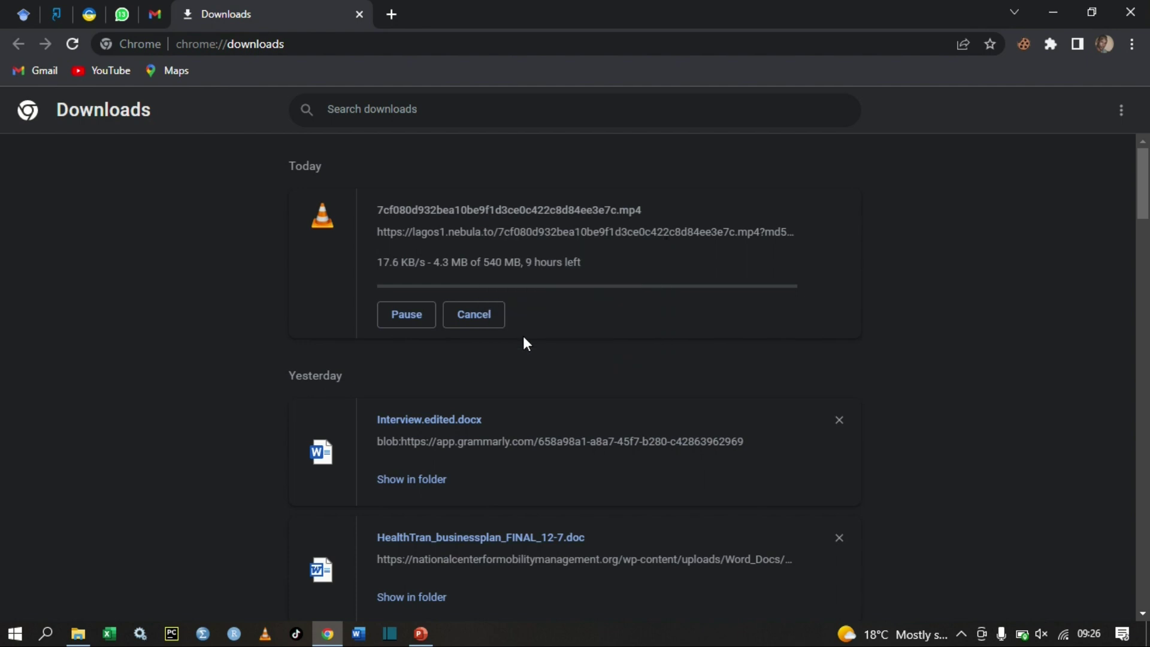
Step: Minimize Chrome and launch Internet Download Manager from its desktop shortcut
{"action": "left_click", "coordinate": [1049, 7]}
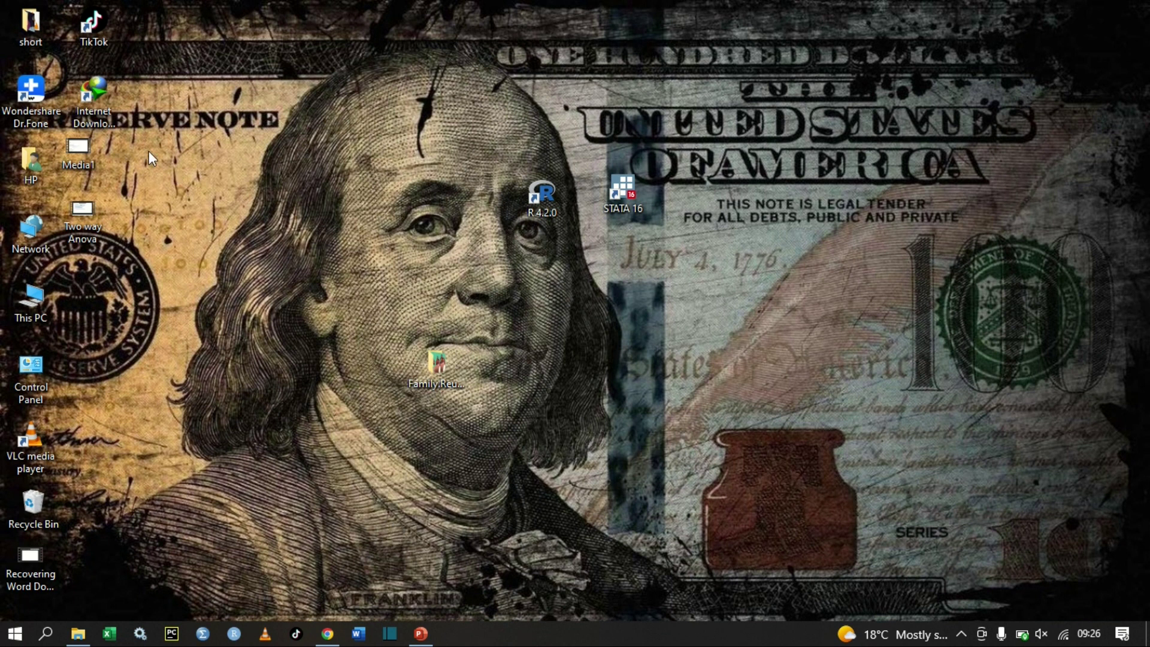
{"action": "double_click", "coordinate": [109, 89]}
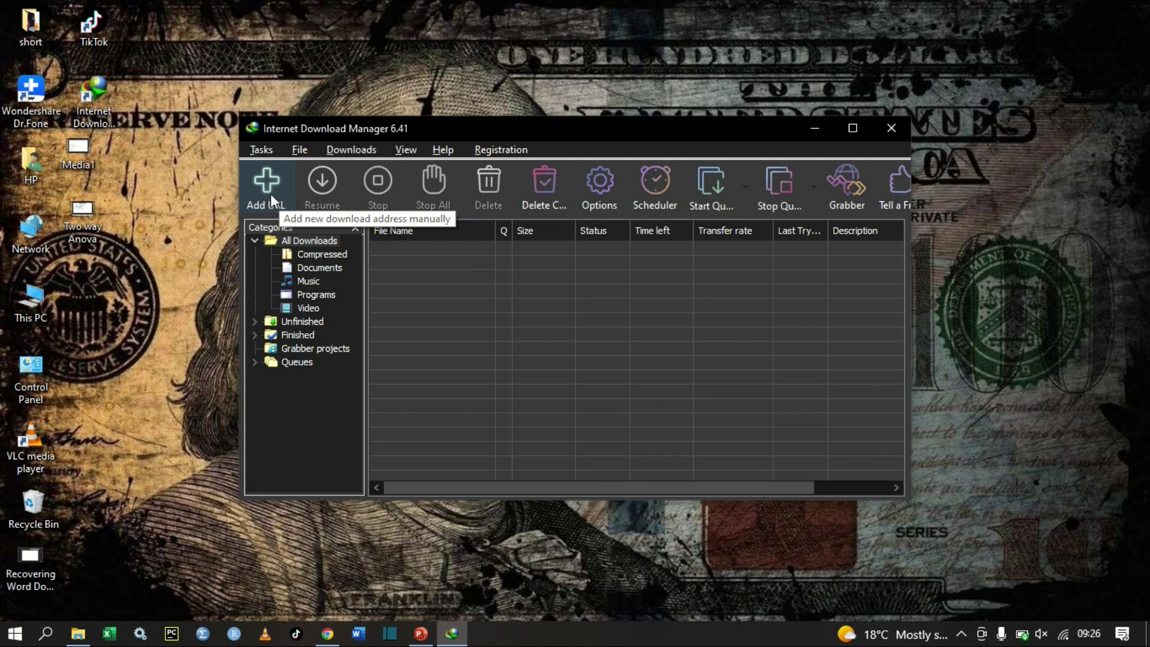
Step: Add a new URL, replacing the pre-filled address with the copied video link
{"action": "left_click", "coordinate": [271, 193]}
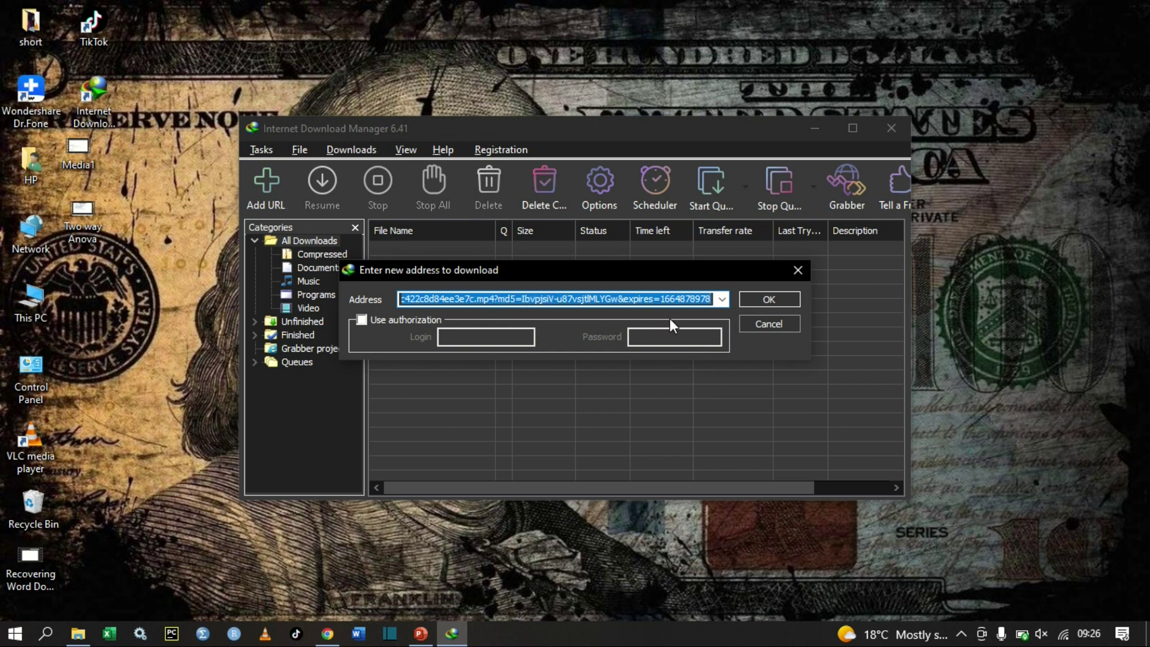
{"action": "key", "text": "BackSpace"}
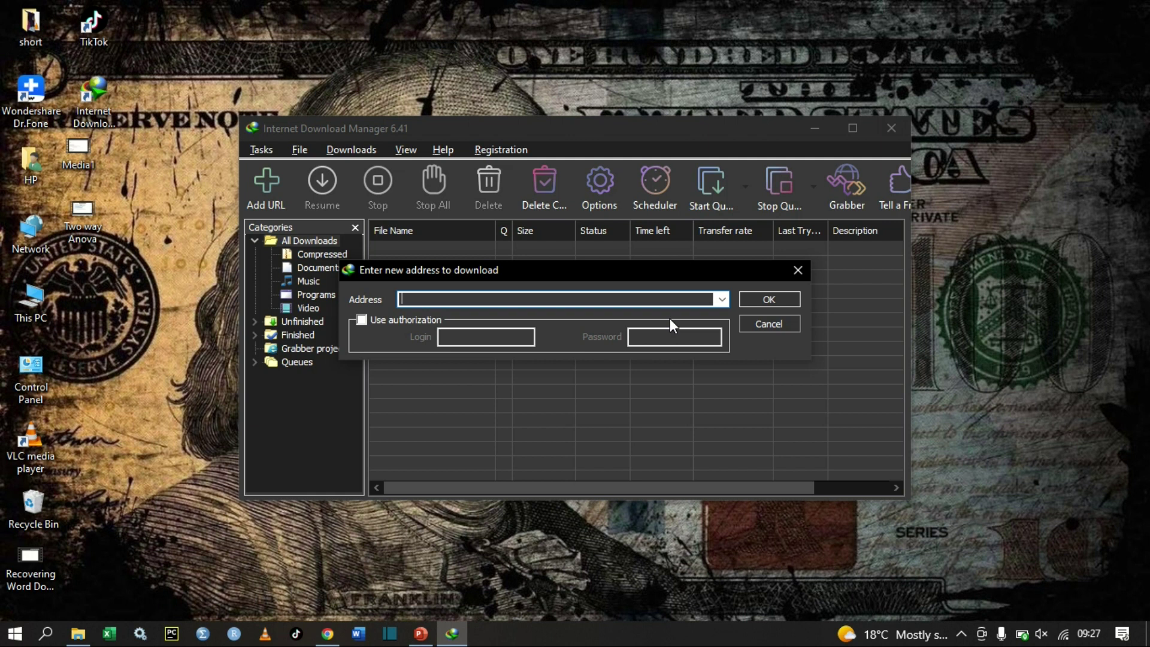
{"action": "key", "text": "ctrl+v"}
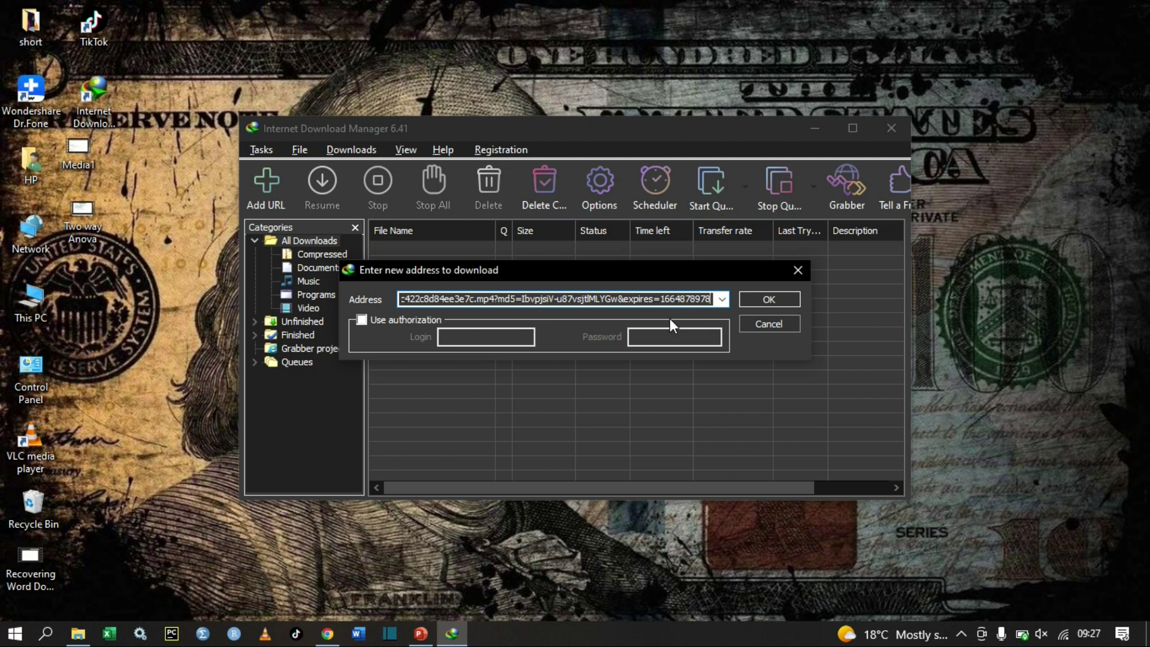
Step: Confirm the video link and check the Save As location in the Downloads Video folder
{"action": "left_click", "coordinate": [767, 297]}
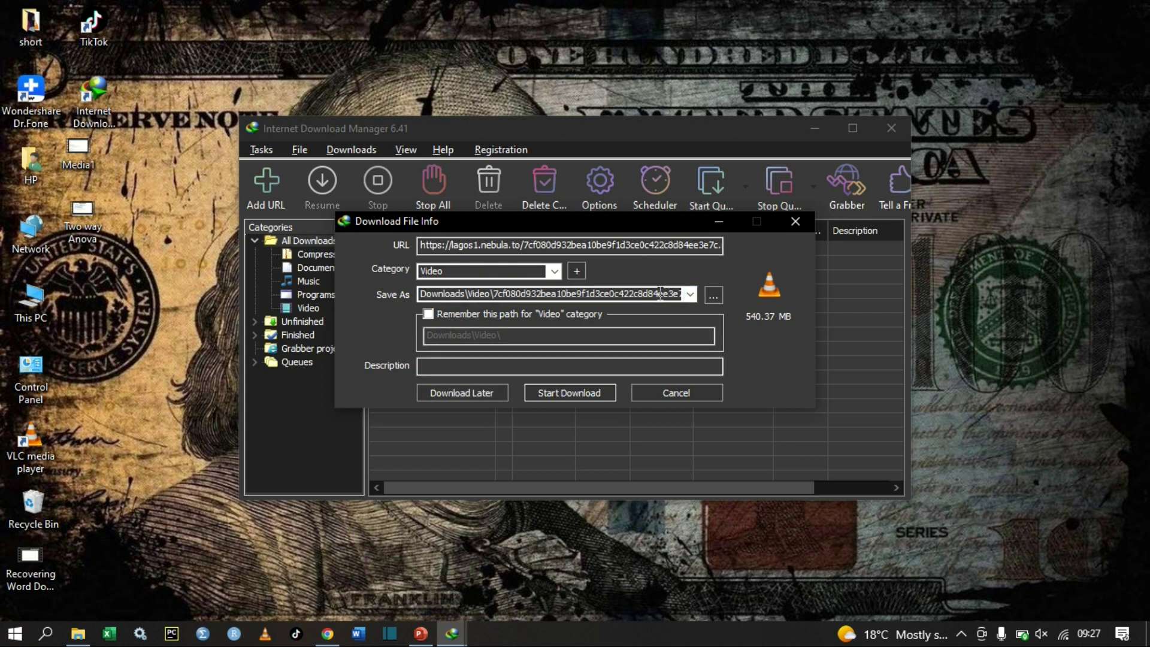
{"action": "left_click", "coordinate": [689, 294]}
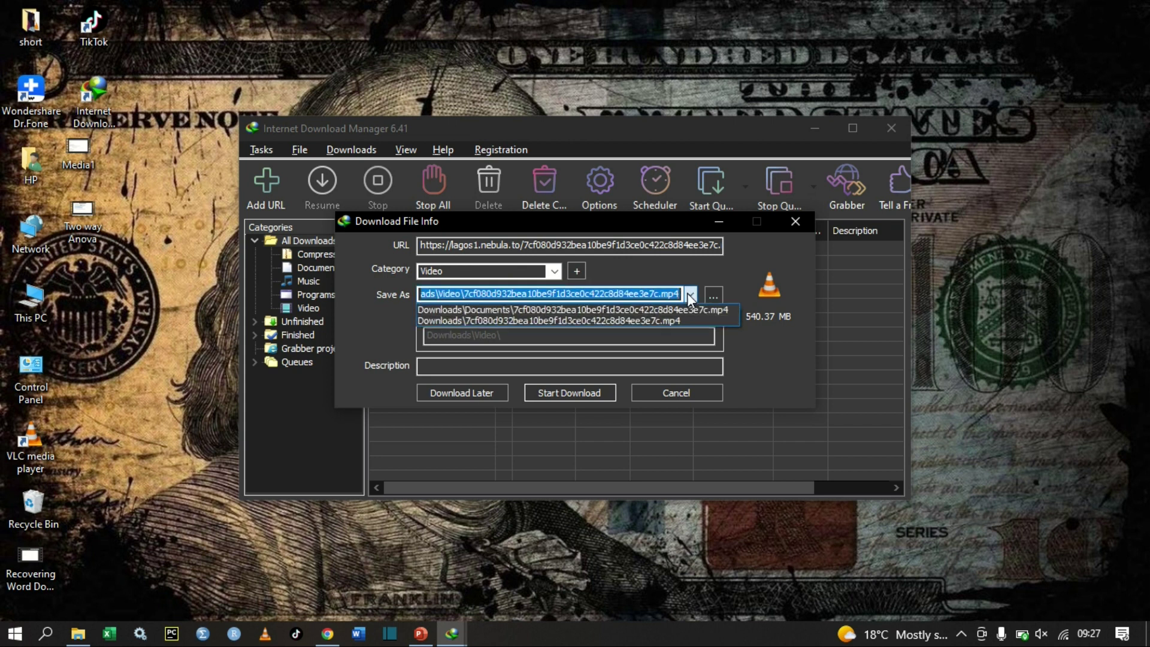
{"action": "left_click", "coordinate": [689, 294]}
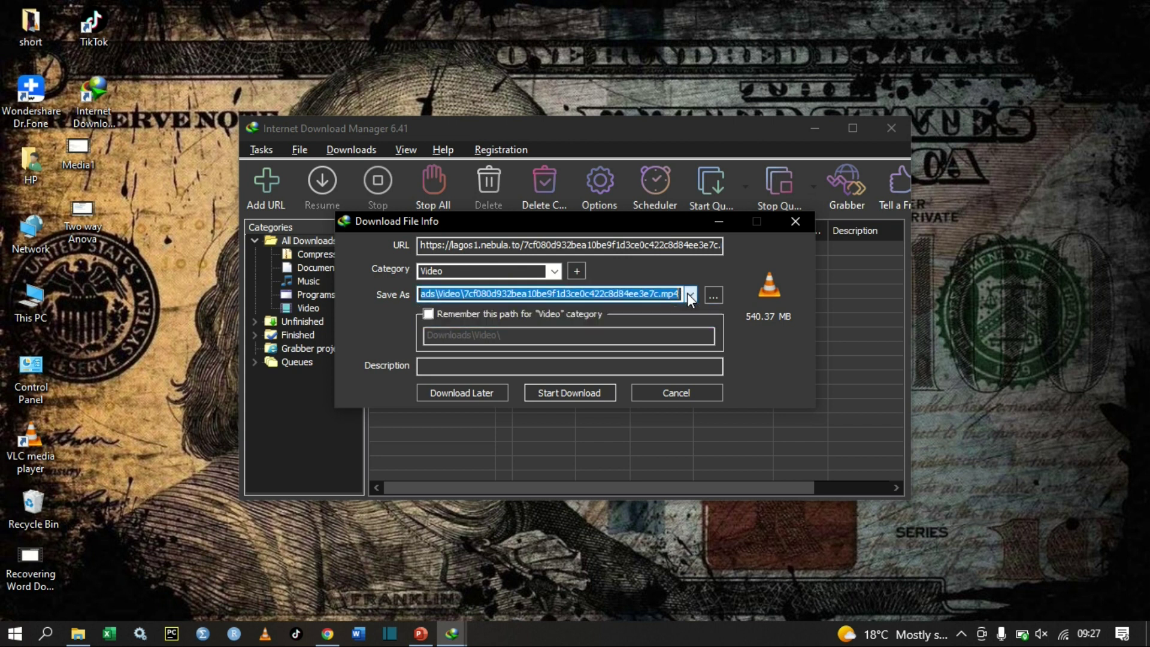
Step: Start downloading the 540 MB video so its progress window shows data arriving
{"action": "left_click", "coordinate": [582, 388]}
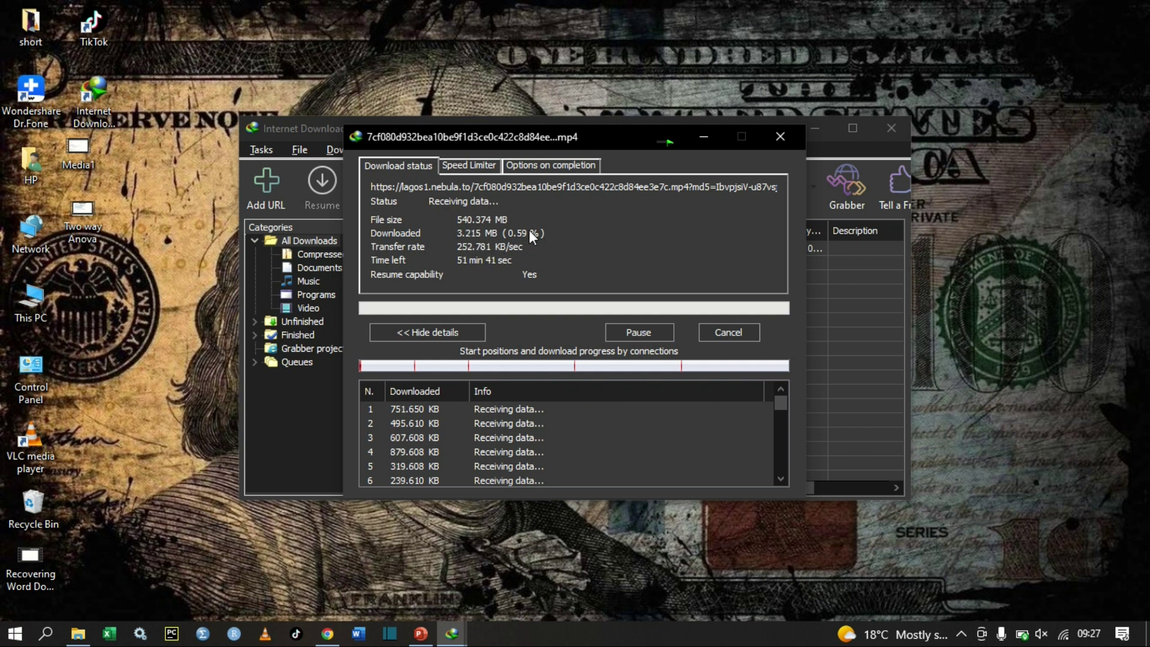
{"action": "scroll", "coordinate": [538, 392], "scroll_direction": "down", "scroll_amount": 2}
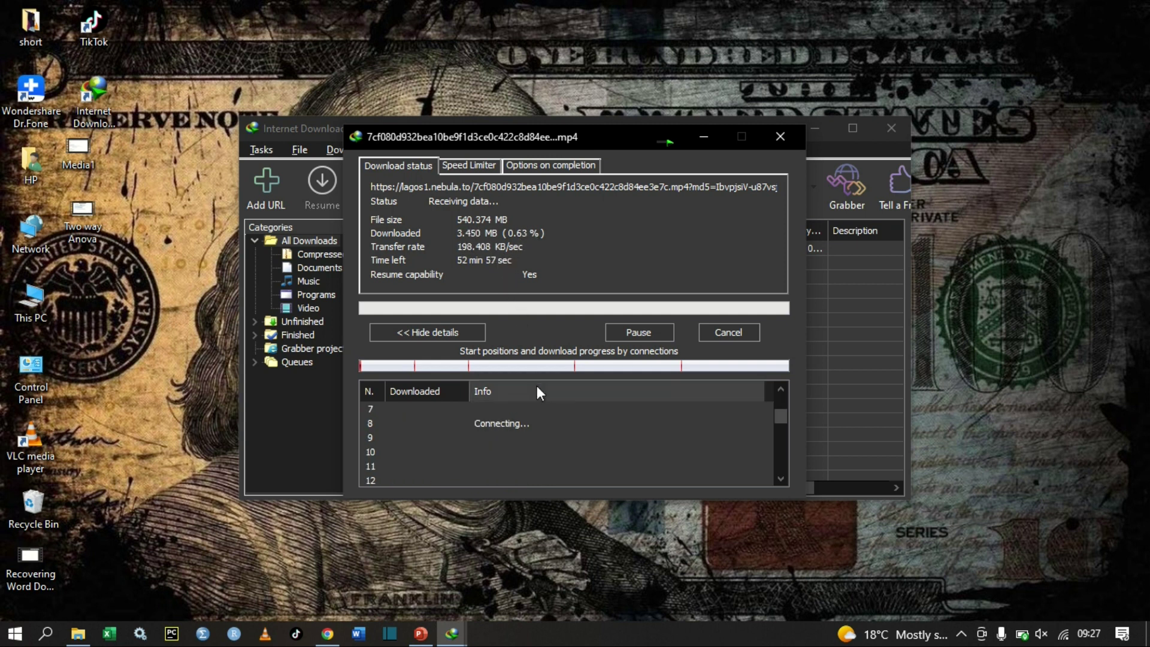
{"action": "scroll", "coordinate": [536, 391], "scroll_direction": "down", "scroll_amount": 1}
{"action": "scroll", "coordinate": [549, 438], "scroll_direction": "up", "scroll_amount": 3}
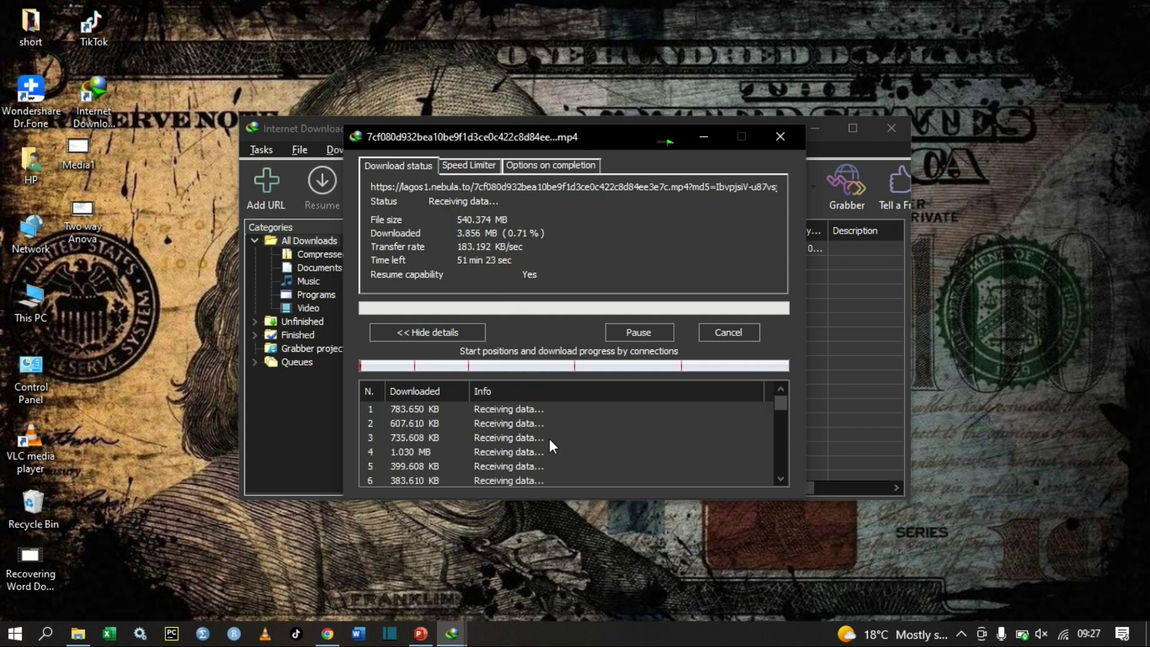
{"action": "scroll", "coordinate": [549, 438], "scroll_direction": "down", "scroll_amount": 1}
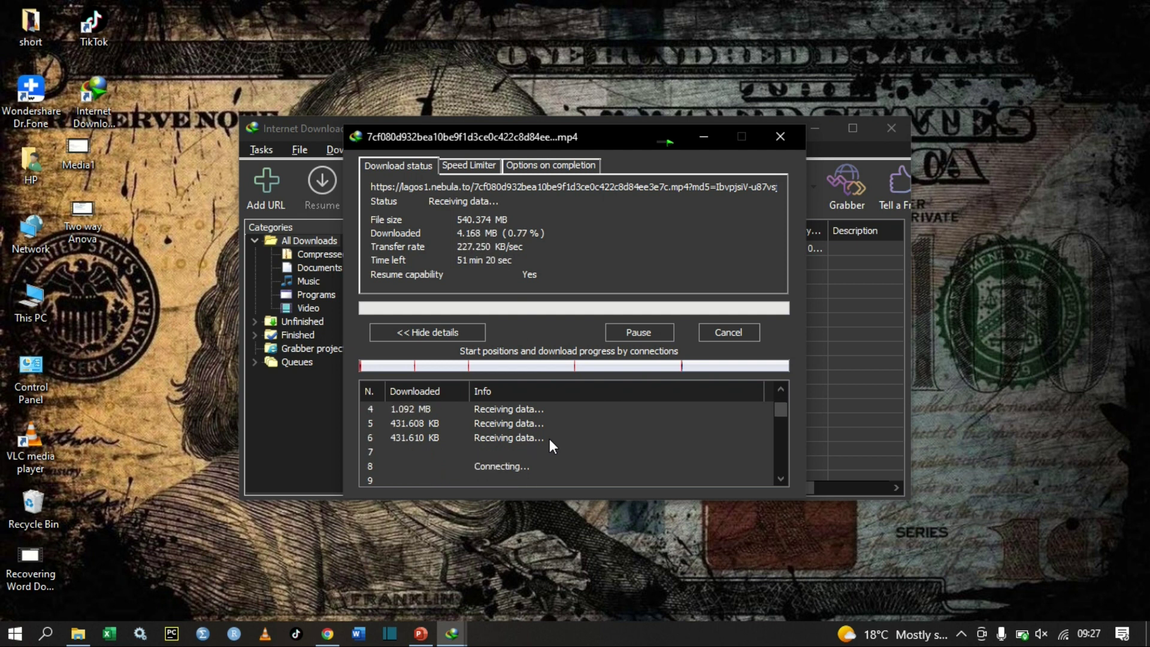
{"action": "scroll", "coordinate": [590, 415], "scroll_direction": "down", "scroll_amount": 1}
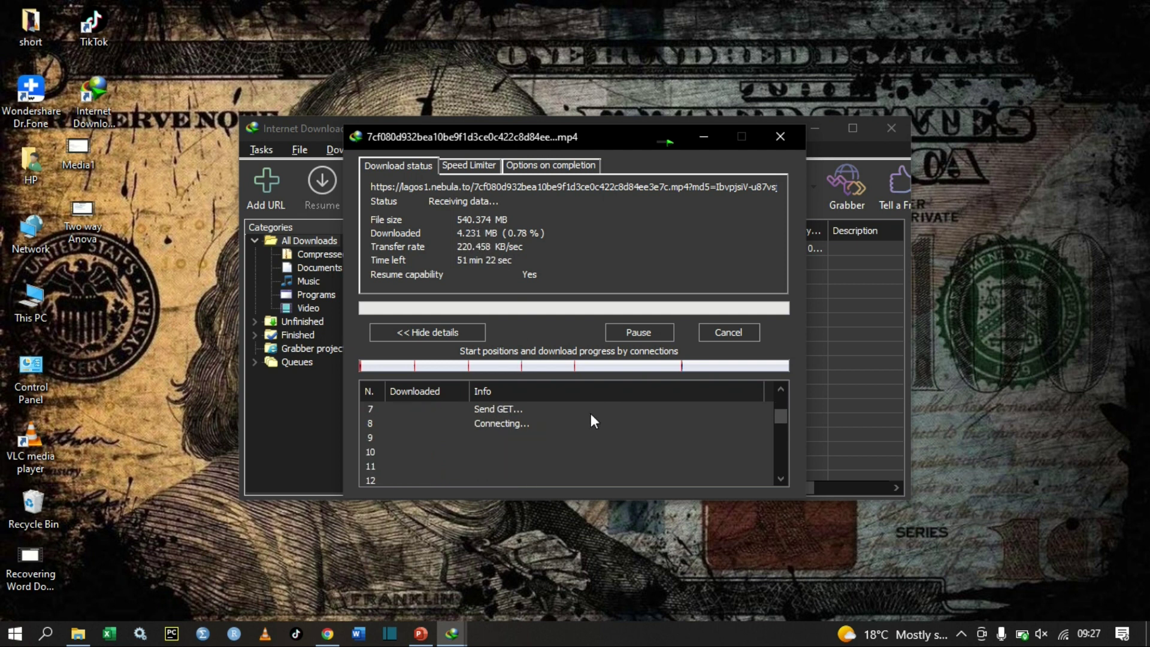